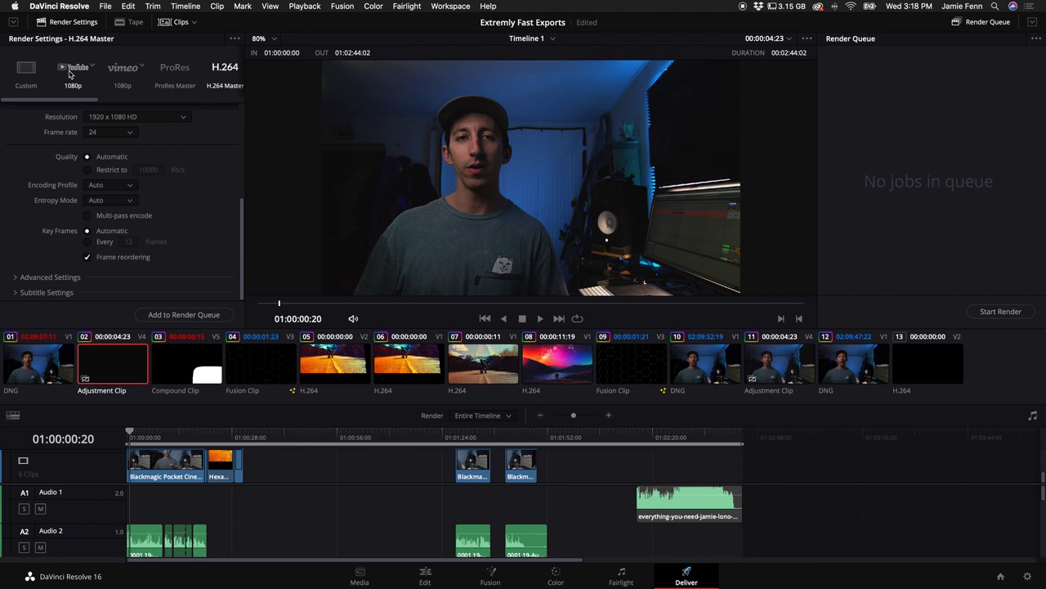
Step: Switch the render settings from H.264 Master to the Custom preset (QuickTime, H.264)
scroll(82, 74, right, 10)
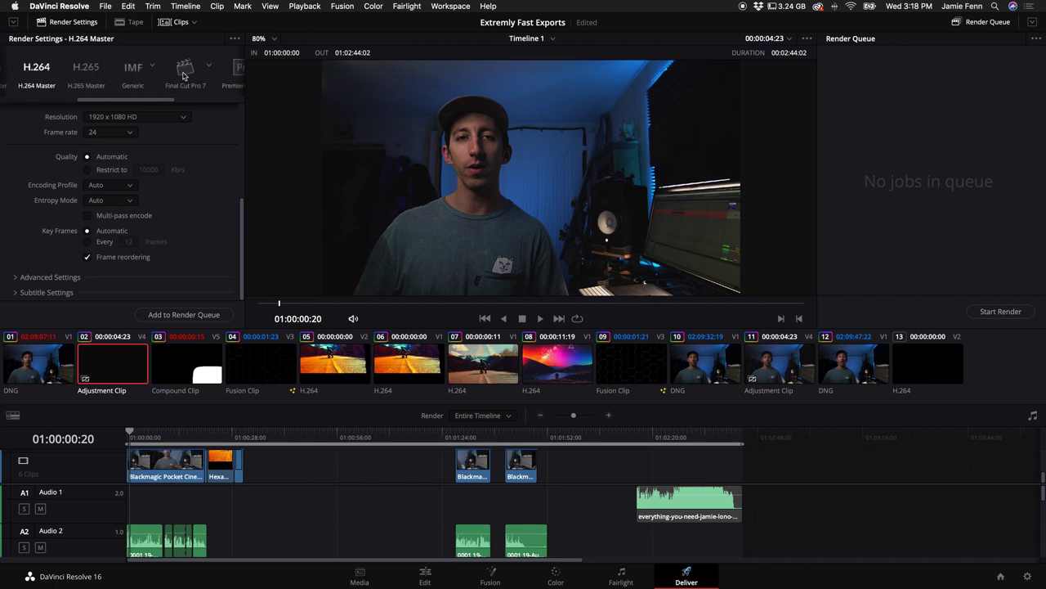
scroll(147, 74, left, 10)
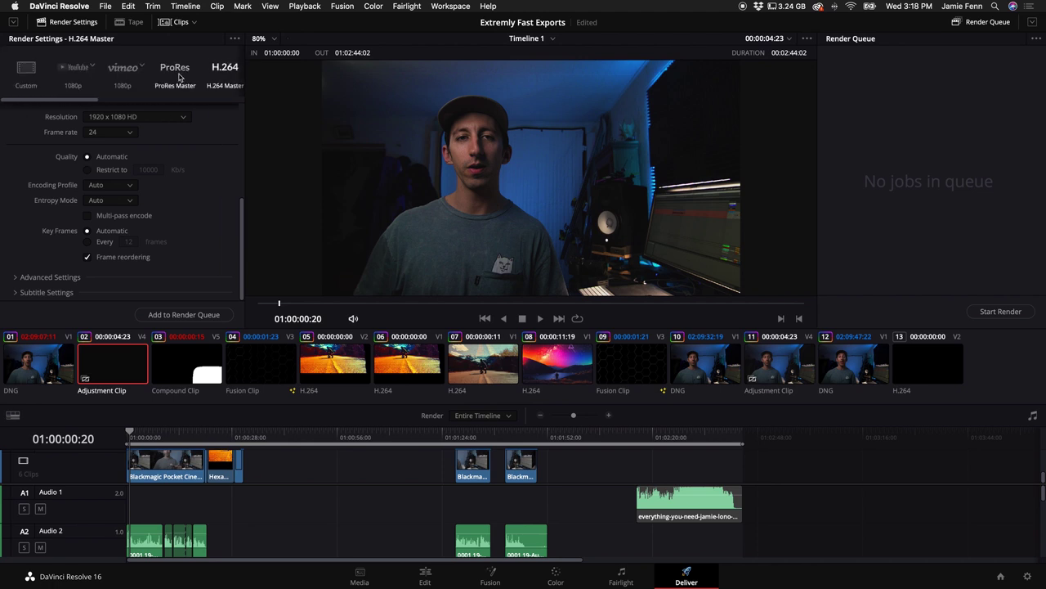
click(41, 79)
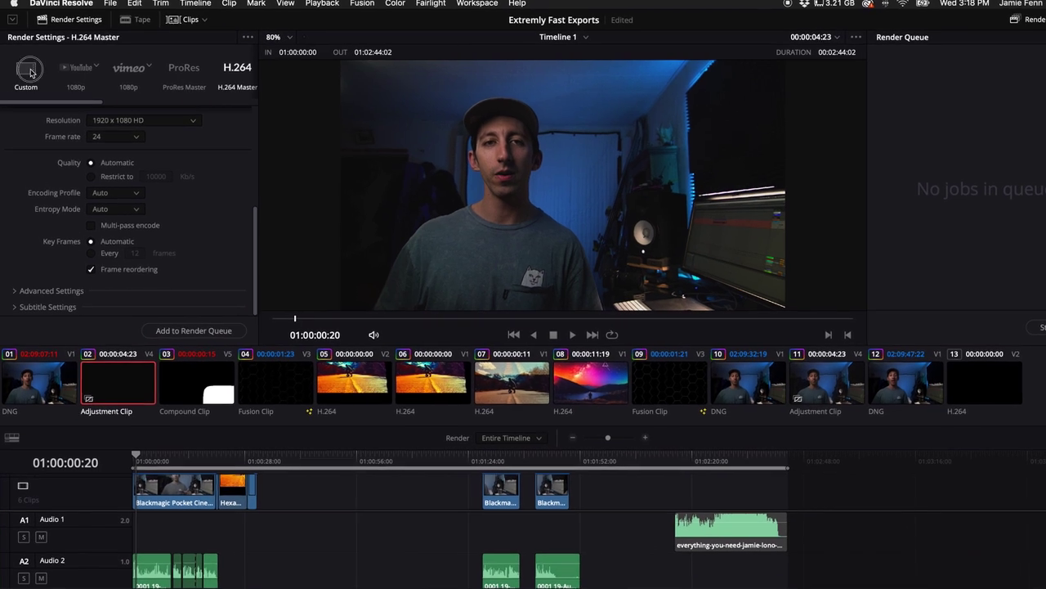
scroll(217, 246, up, 6)
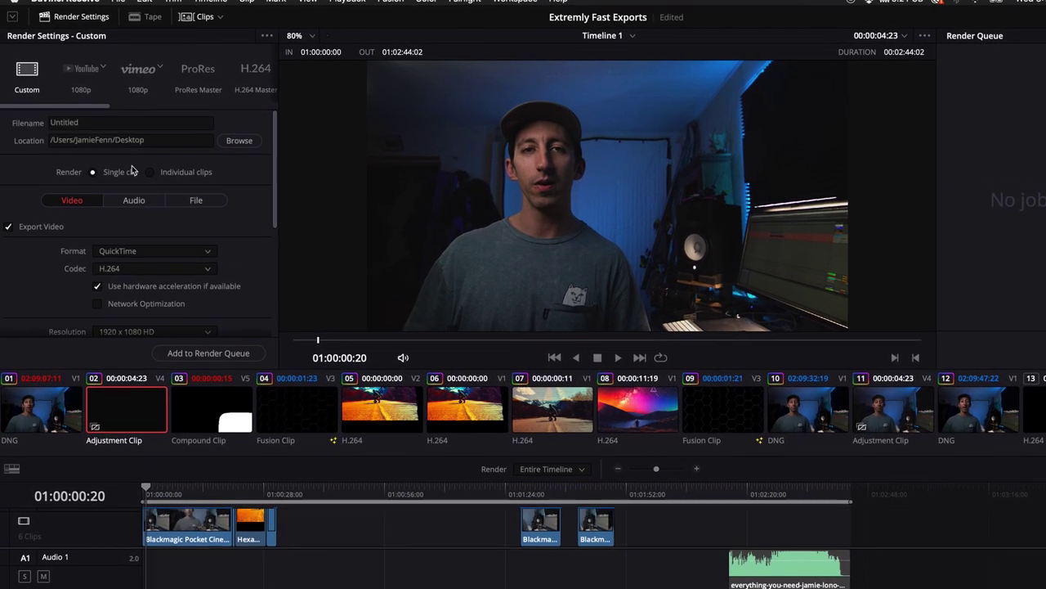
scroll(192, 220, down, 5)
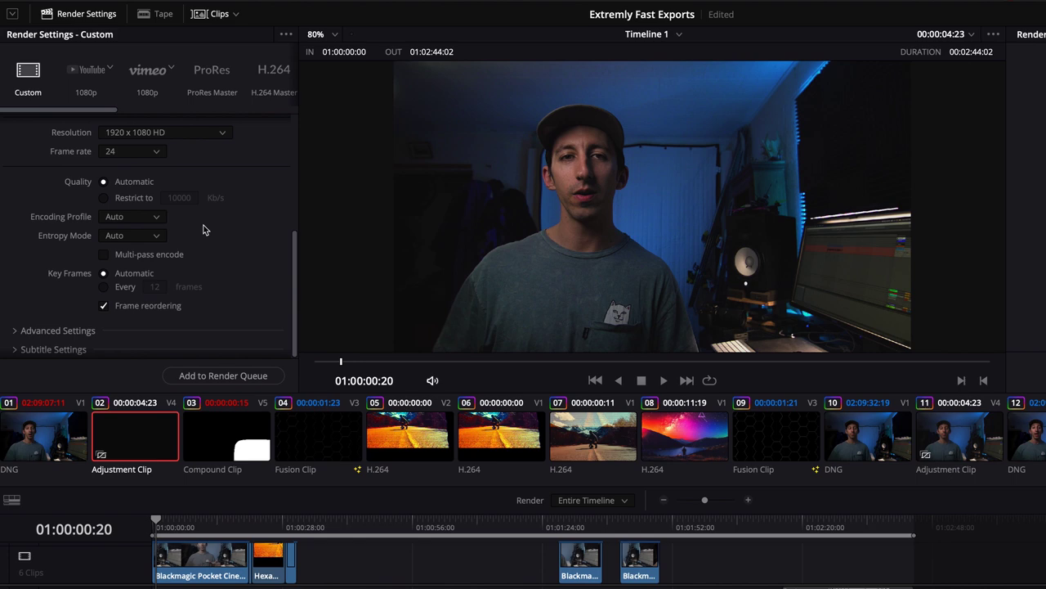
scroll(168, 269, up, 5)
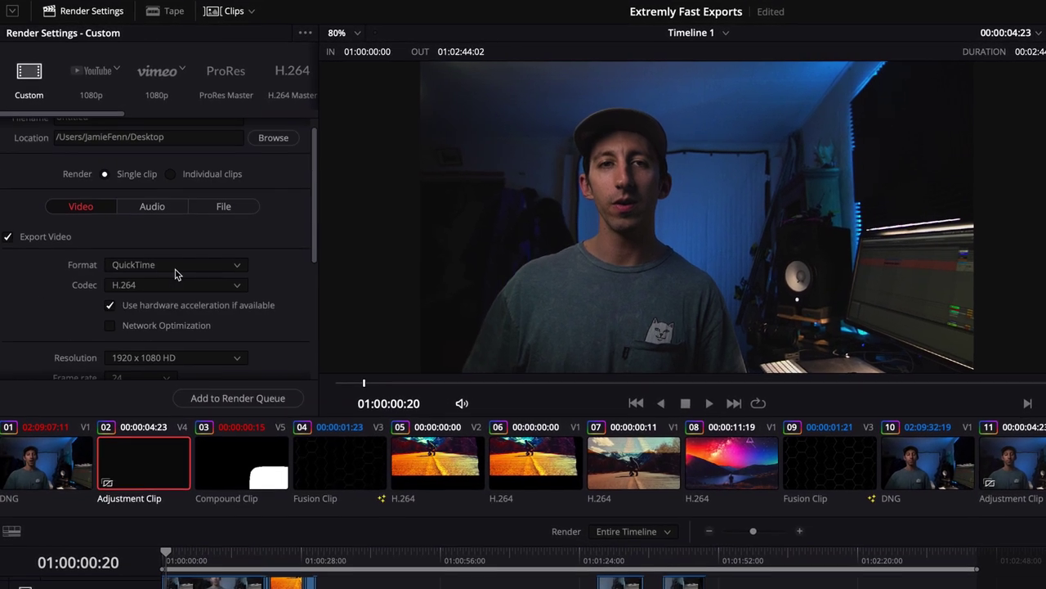
scroll(176, 285, down, 5)
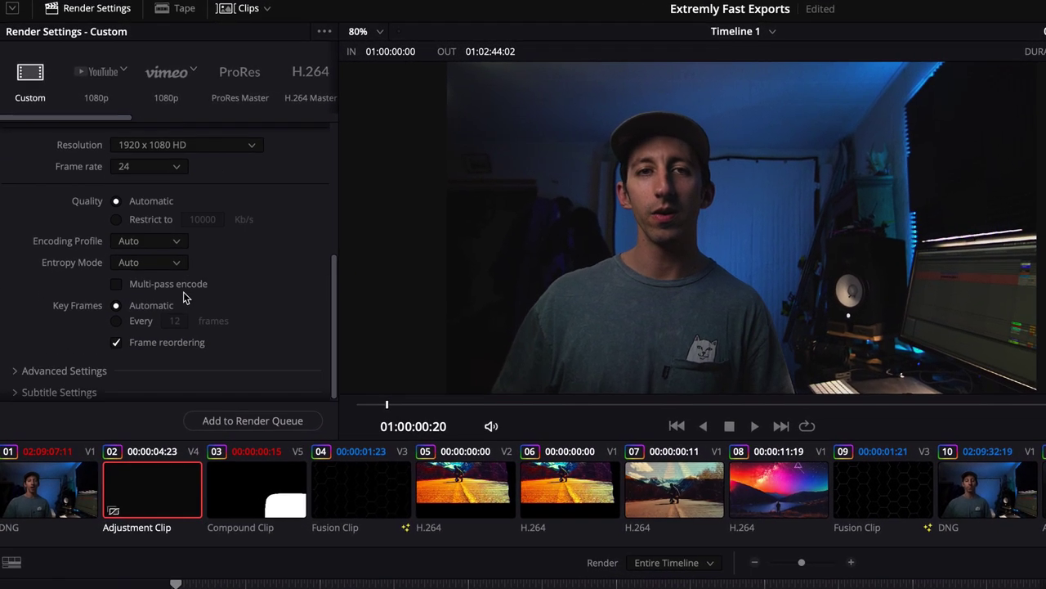
Step: Set Quality to Restrict to and replace the 10000 Kb/s limit with 30000 Kb/s
click(125, 218)
click(221, 218)
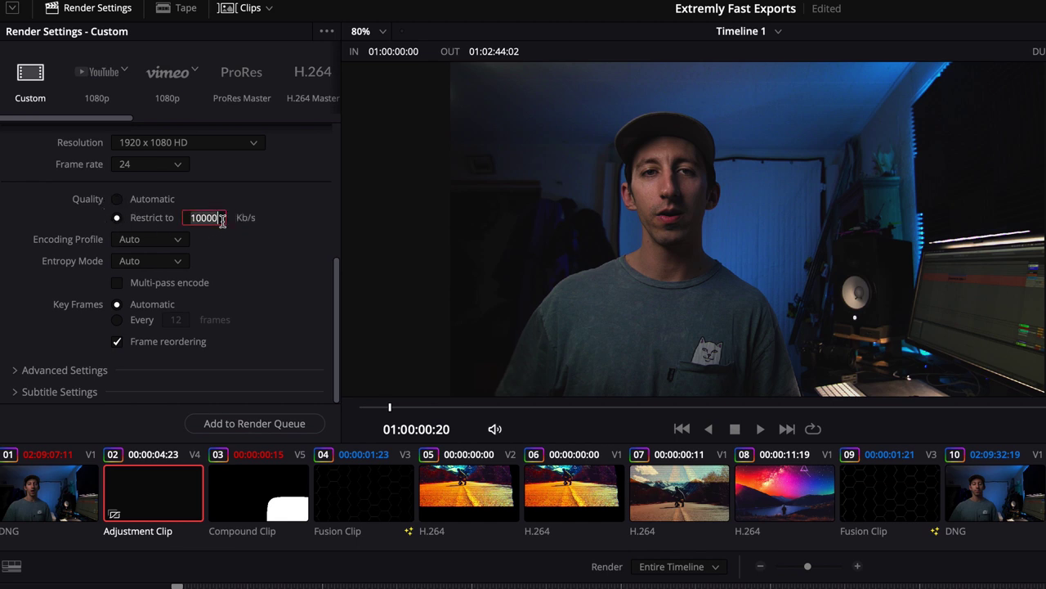
key(ctrl+a)
text(30000)
key(Return)
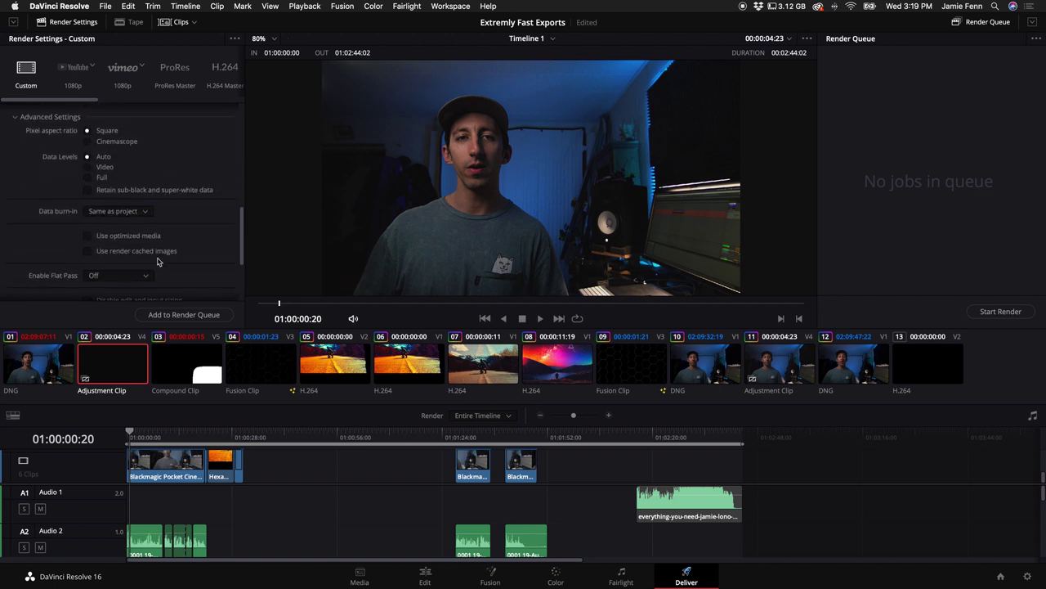
scroll(160, 262, down, 1)
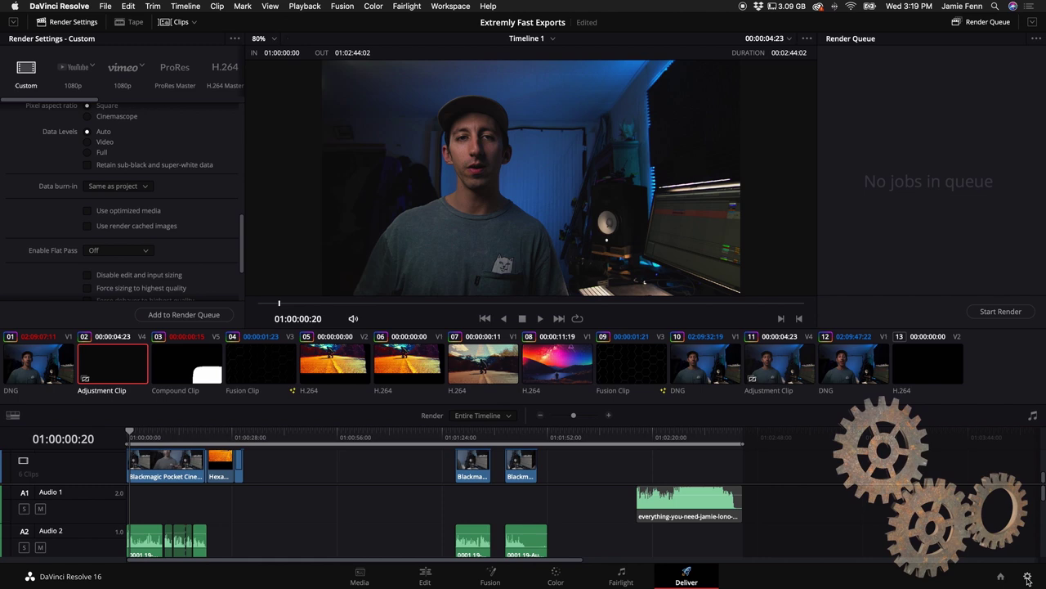
Step: Open Project Settings, glance at Presets, and return to Master Settings
click(1028, 578)
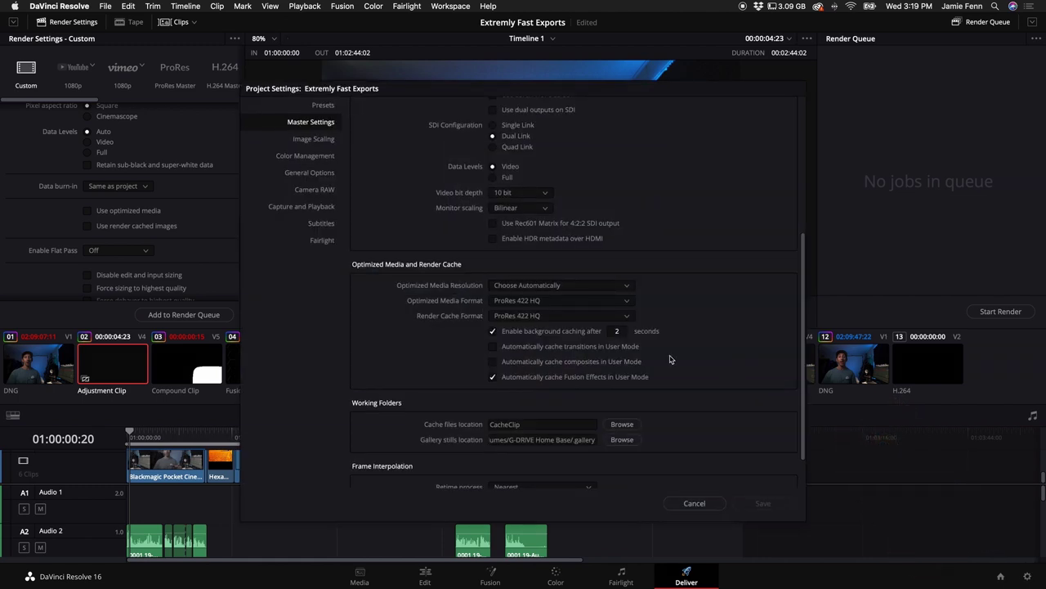
click(320, 97)
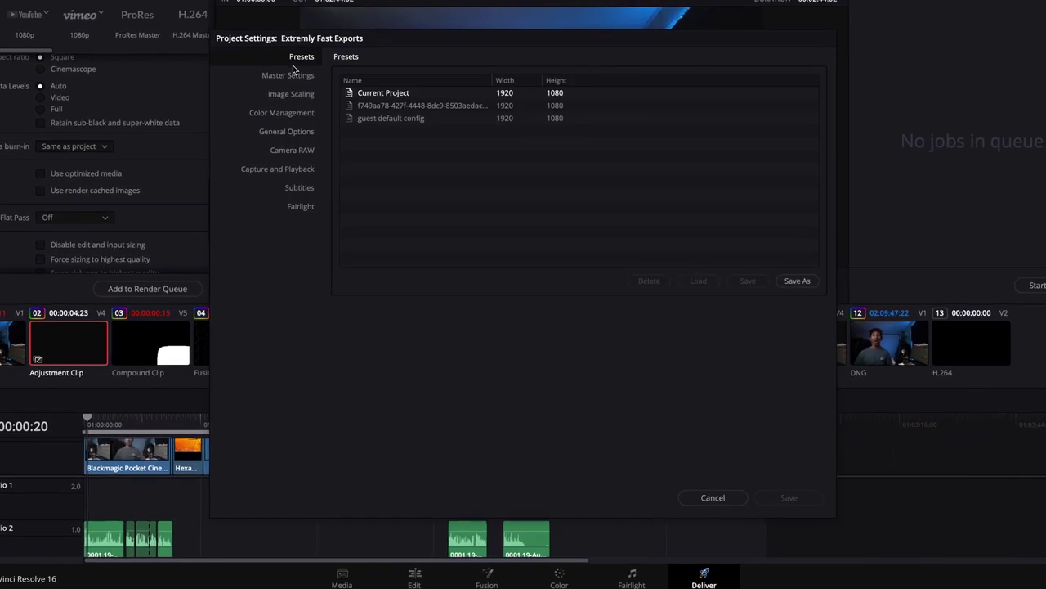
click(309, 117)
scroll(366, 321, up, 3)
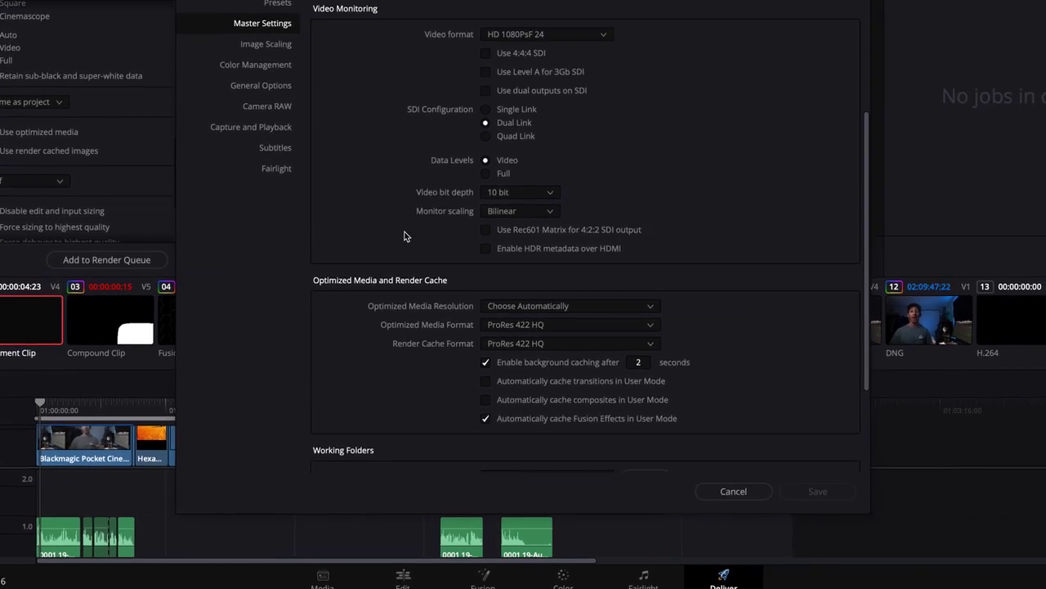
scroll(368, 303, down, 2)
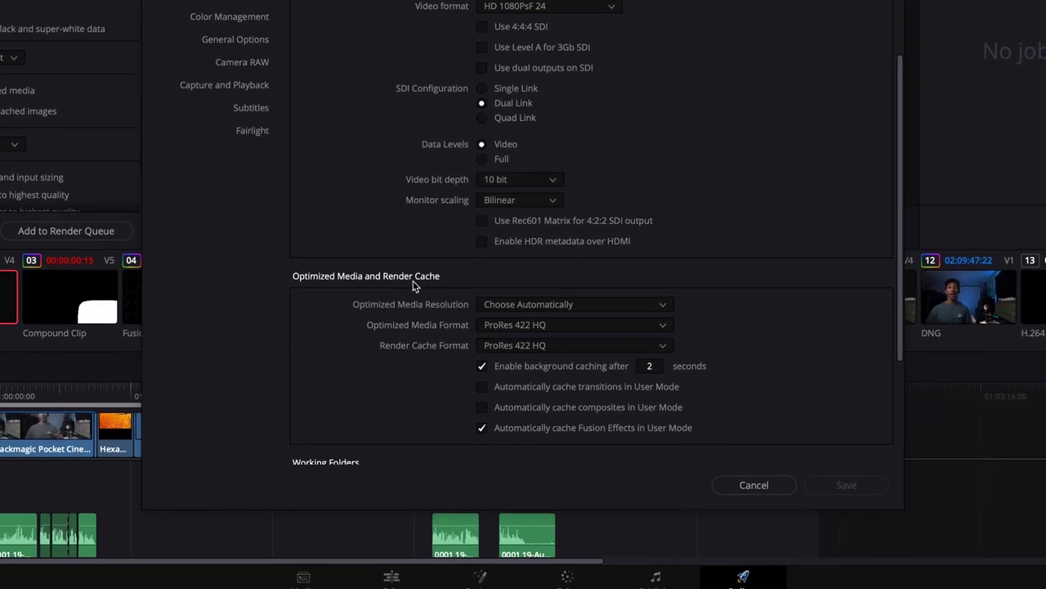
Step: Review the Optimized Media Format options, leaving ProRes 422 HQ selected
click(543, 319)
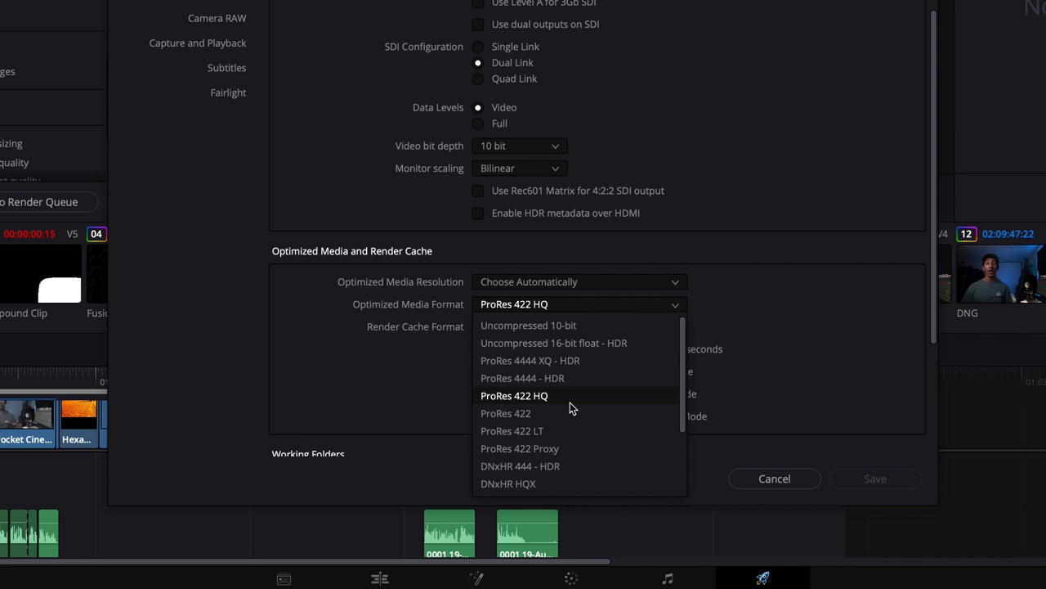
scroll(571, 404, down, 2)
scroll(571, 405, up, 2)
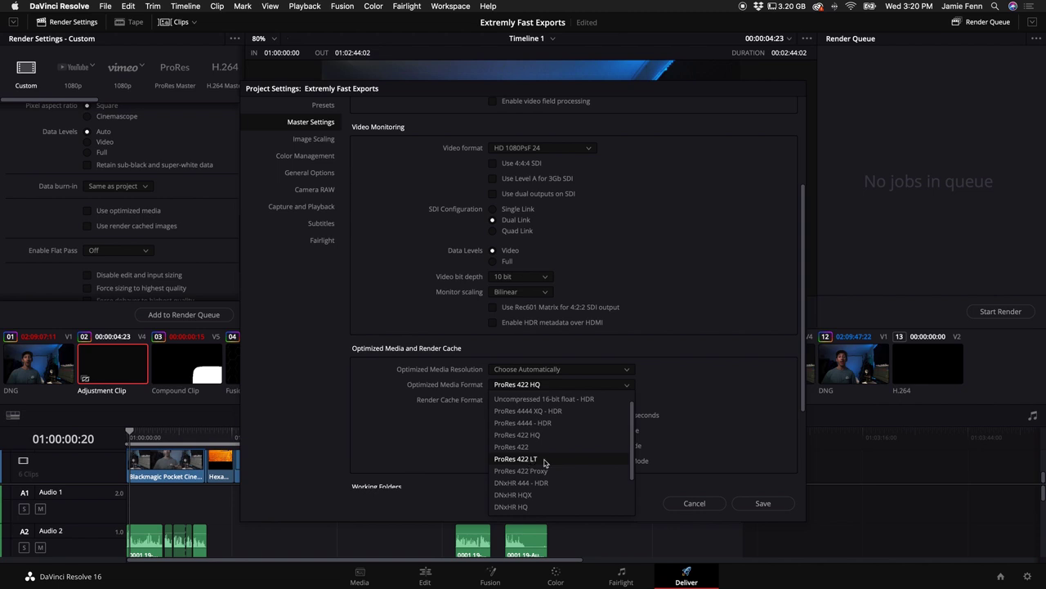
click(432, 397)
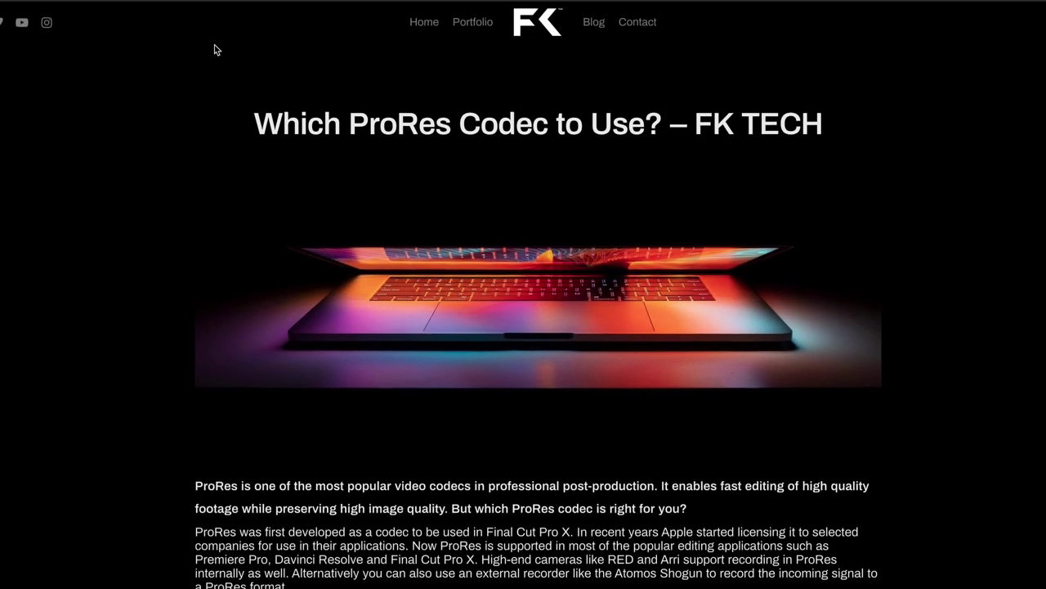
Step: Scroll through the ProRes codec comparison post and the DNxHD/DNxHR export article
scroll(287, 281, down, 10)
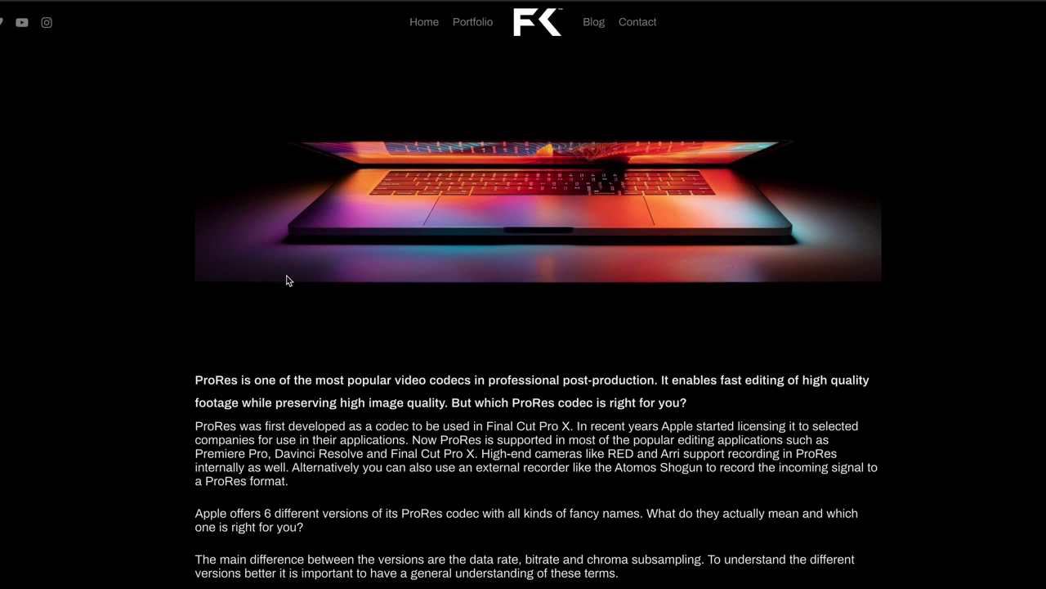
scroll(329, 368, down, 10)
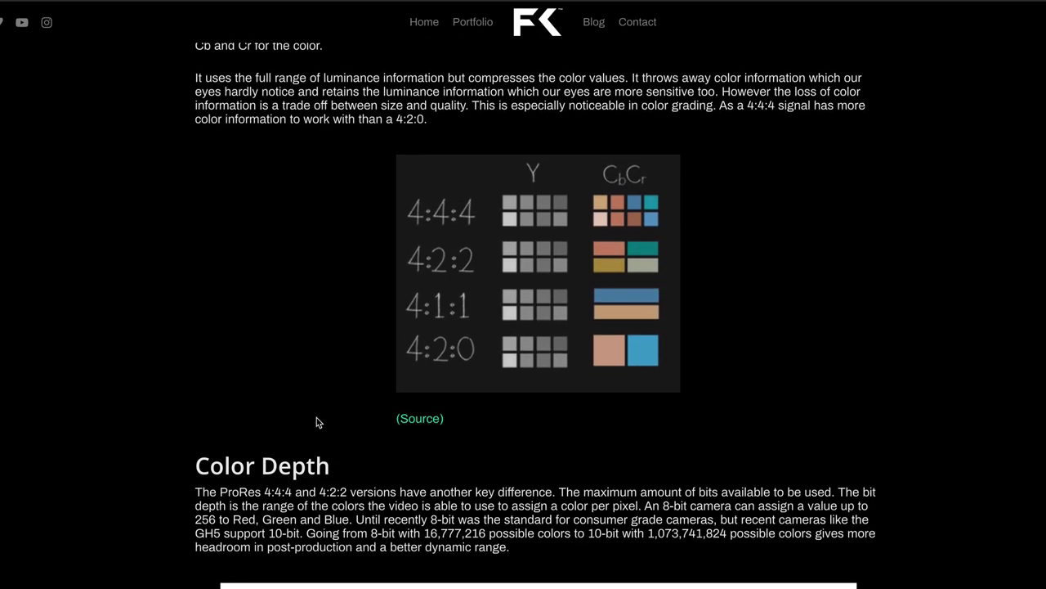
scroll(391, 396, down, 8)
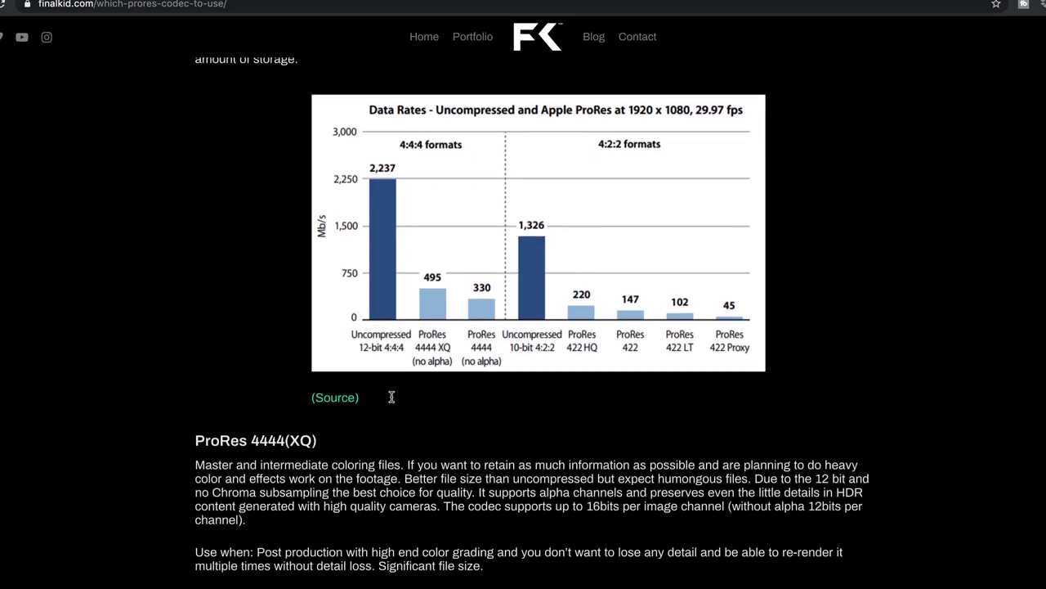
scroll(385, 411, down, 1)
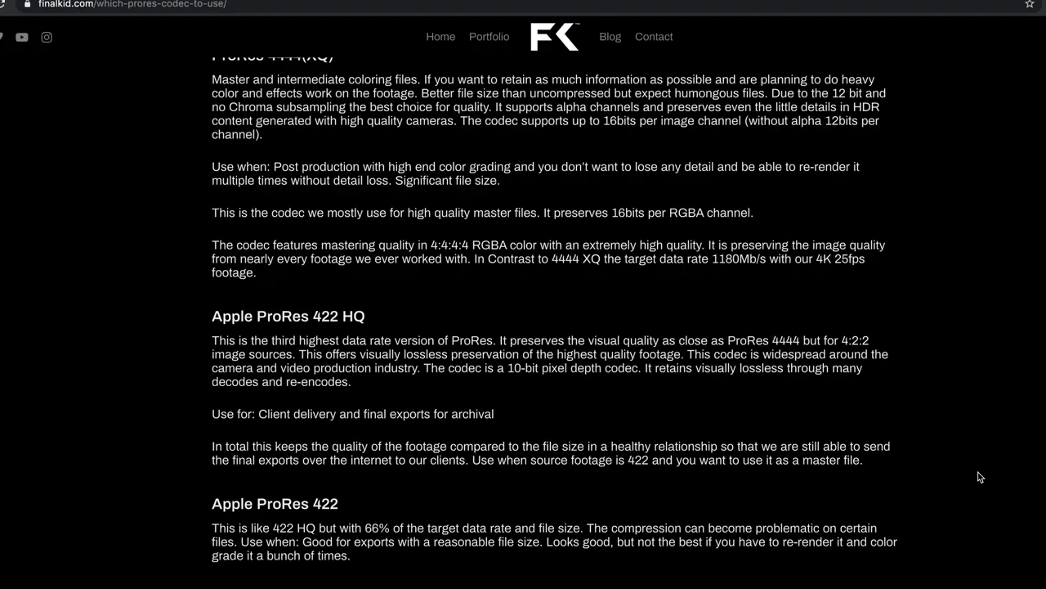
scroll(980, 477, down, 2)
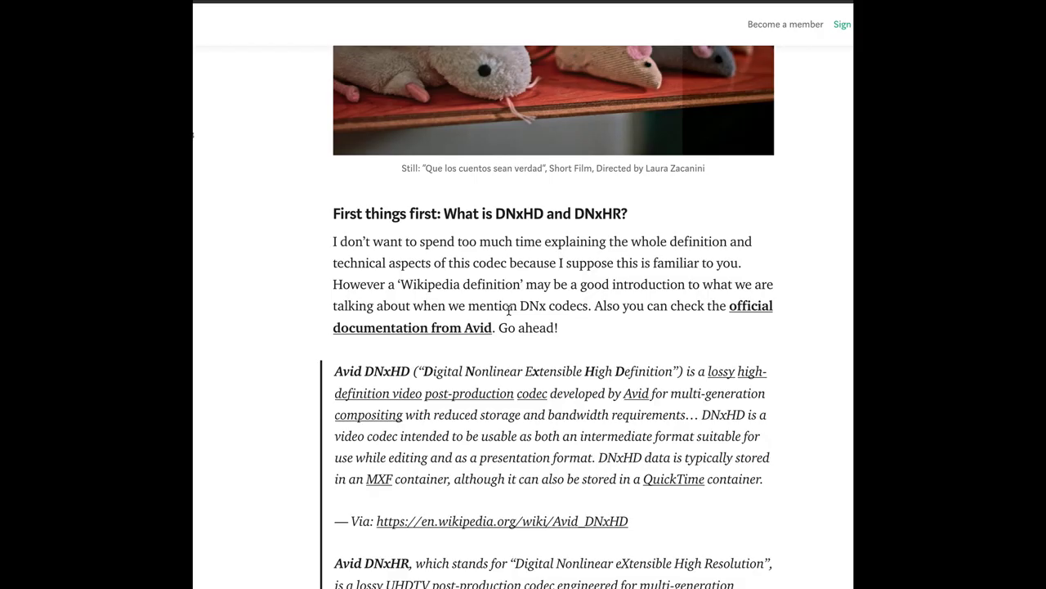
scroll(511, 319, up, 1)
scroll(514, 330, up, 3)
scroll(514, 330, up, 3)
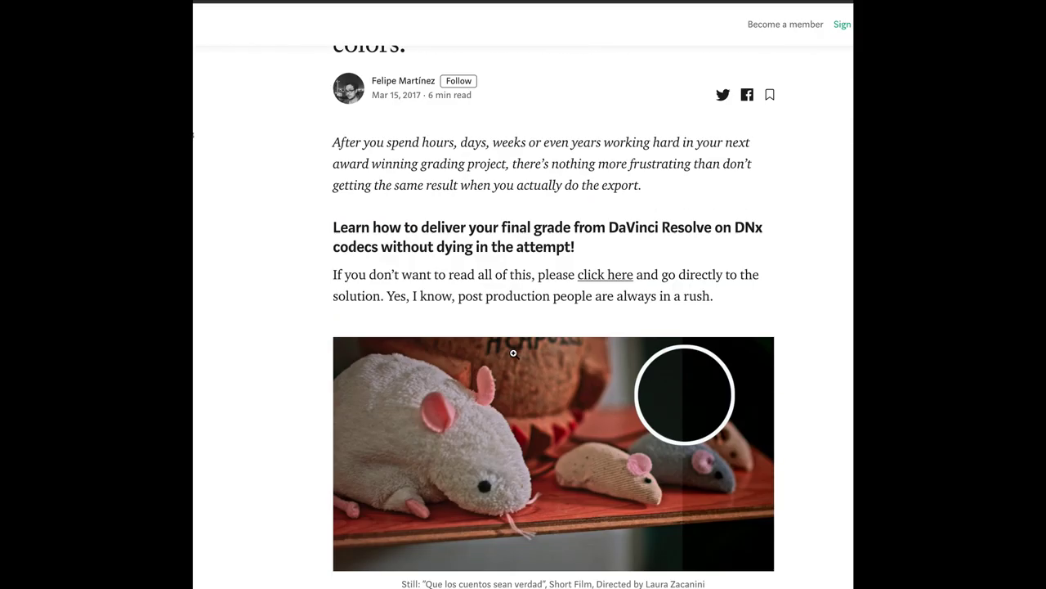
scroll(514, 353, down, 8)
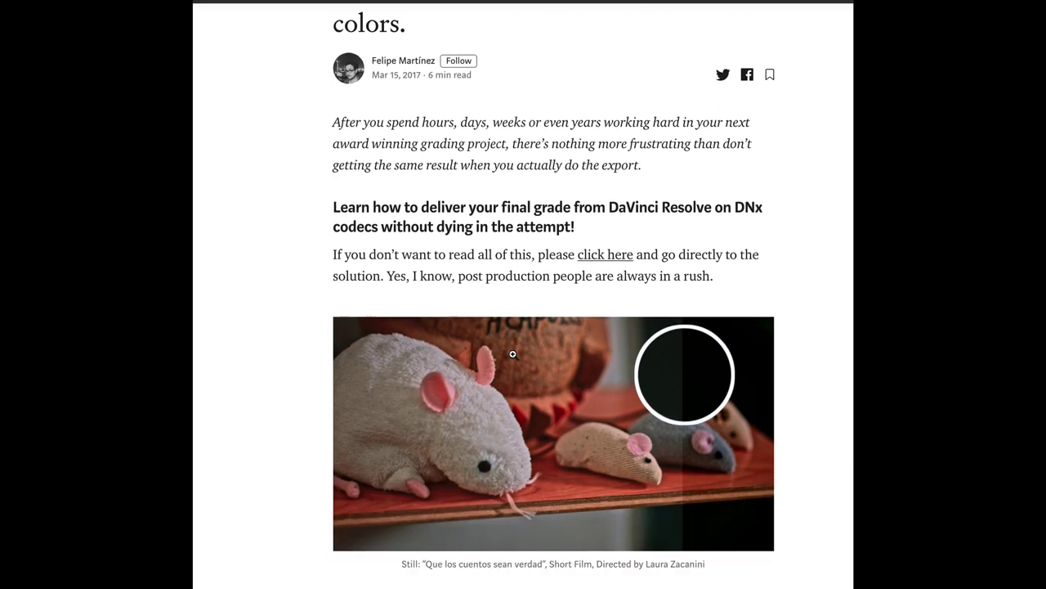
scroll(512, 353, down, 8)
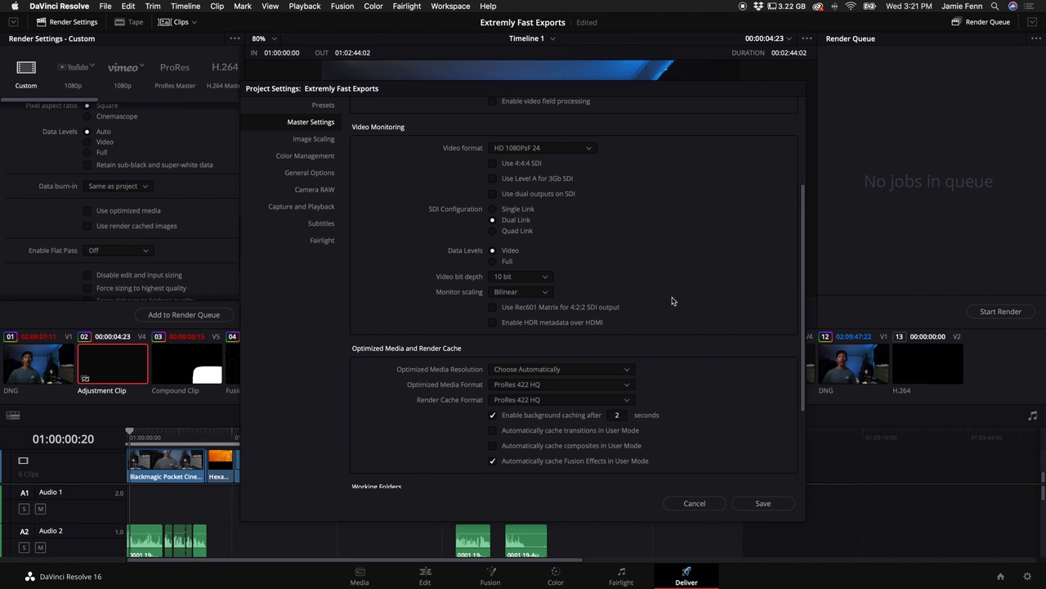
Step: Check the Optimized Media Format list and keep the Render Cache Format at ProRes 422 HQ
click(579, 385)
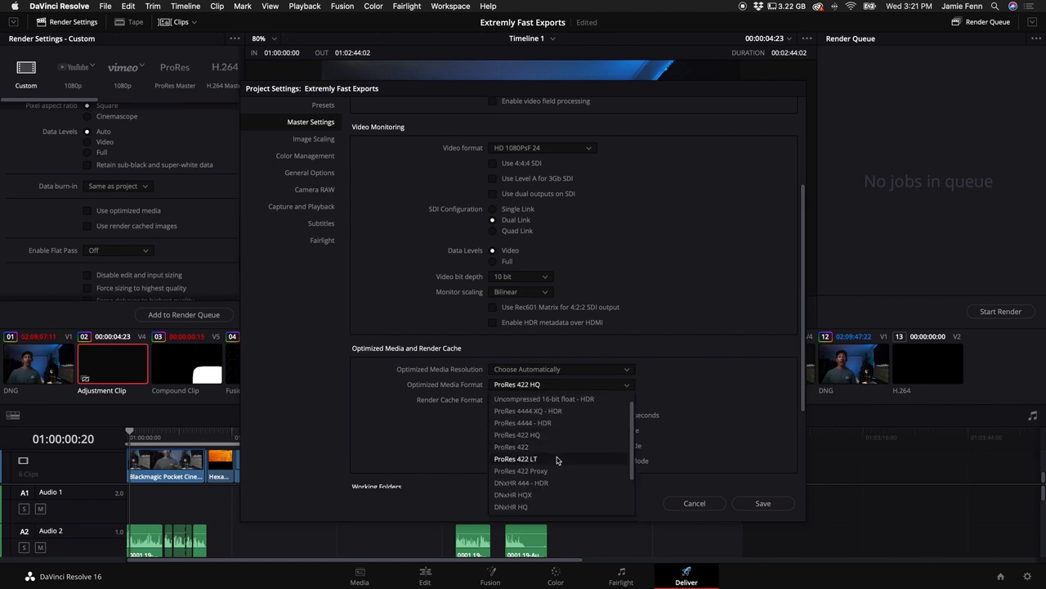
click(672, 380)
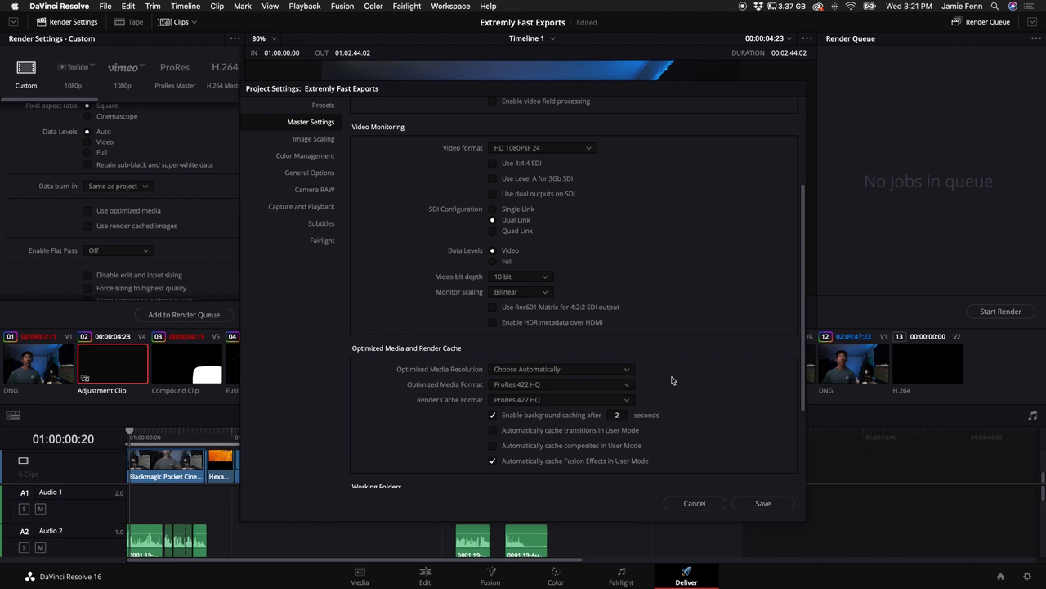
click(626, 399)
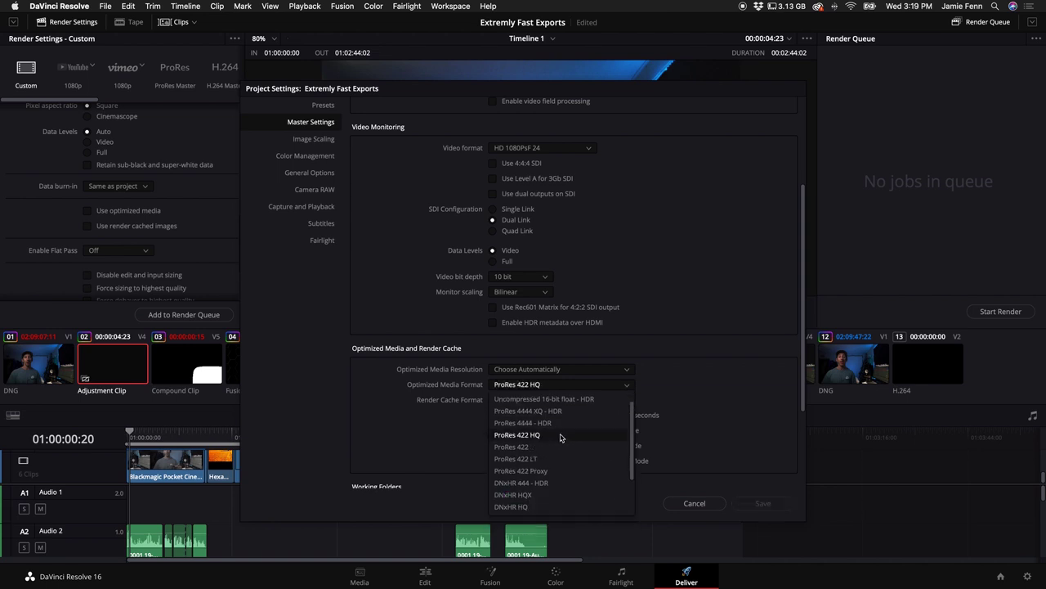
click(561, 438)
Step: Choose ProRes 422 HQ as the Optimized Media Format
click(535, 390)
click(536, 437)
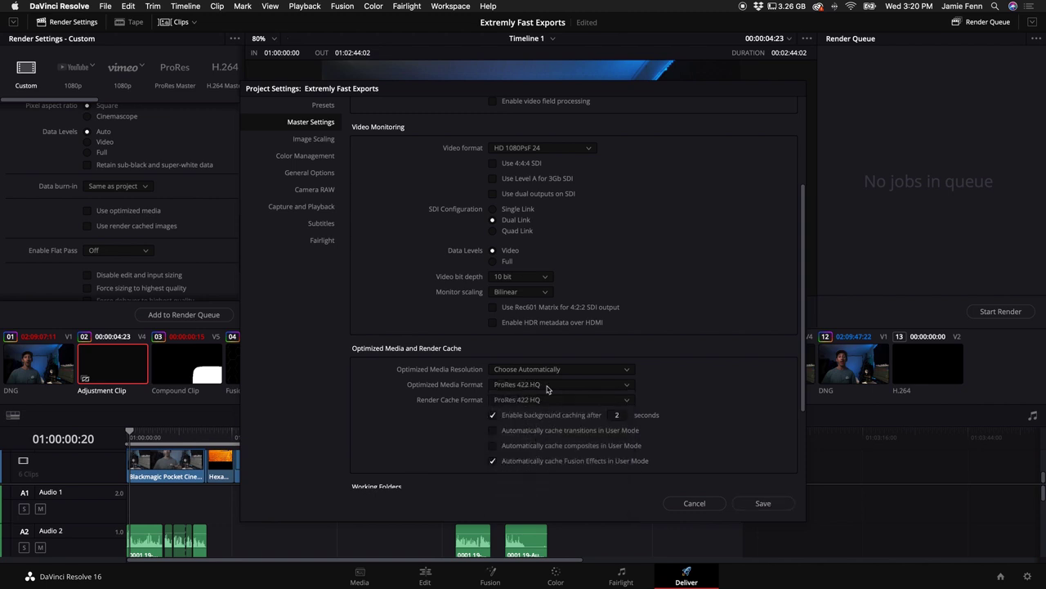
click(549, 389)
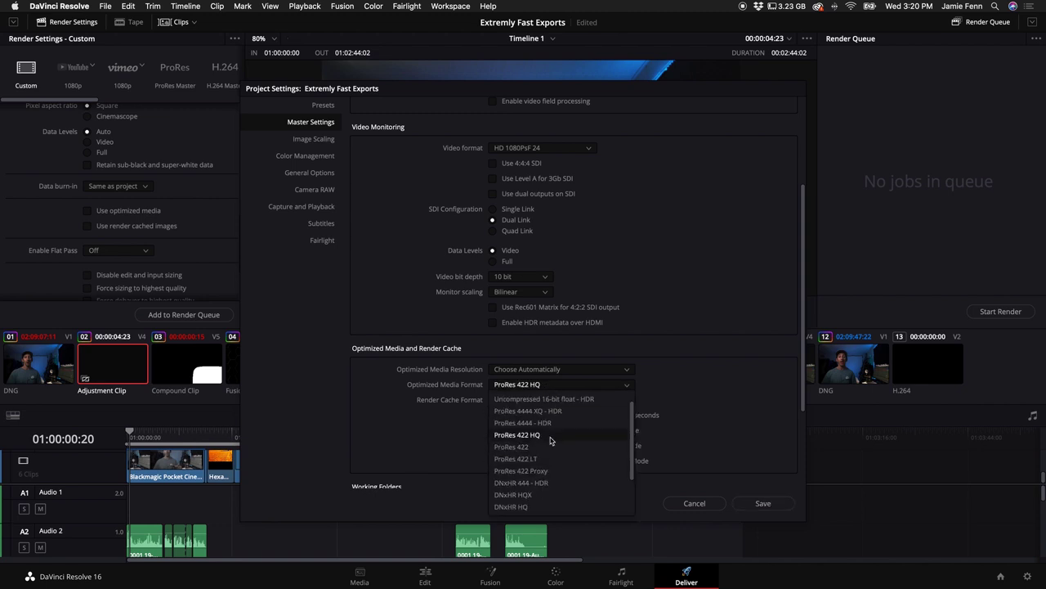
click(432, 396)
click(523, 385)
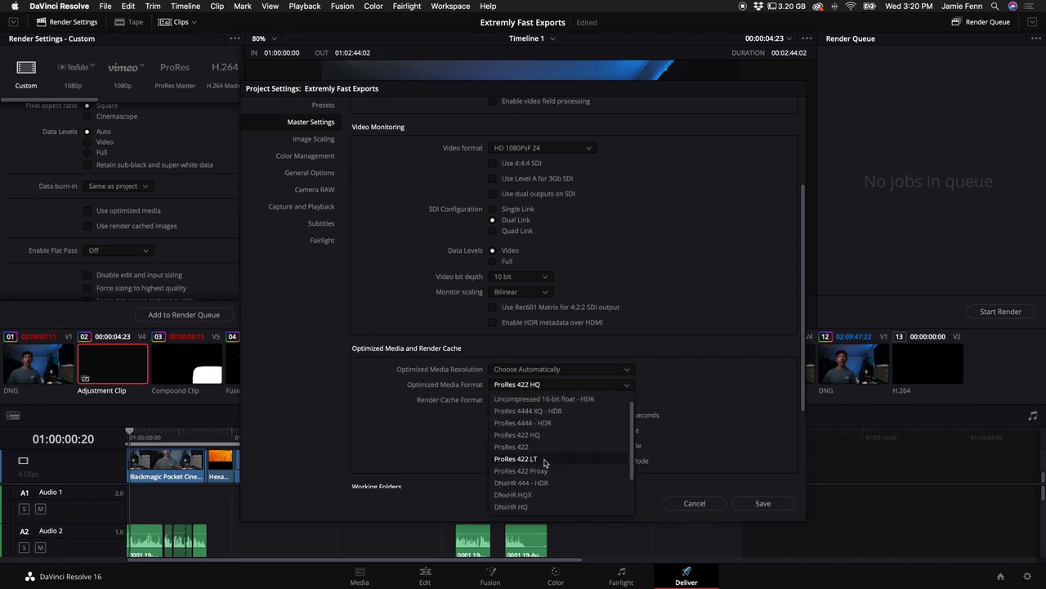
click(434, 397)
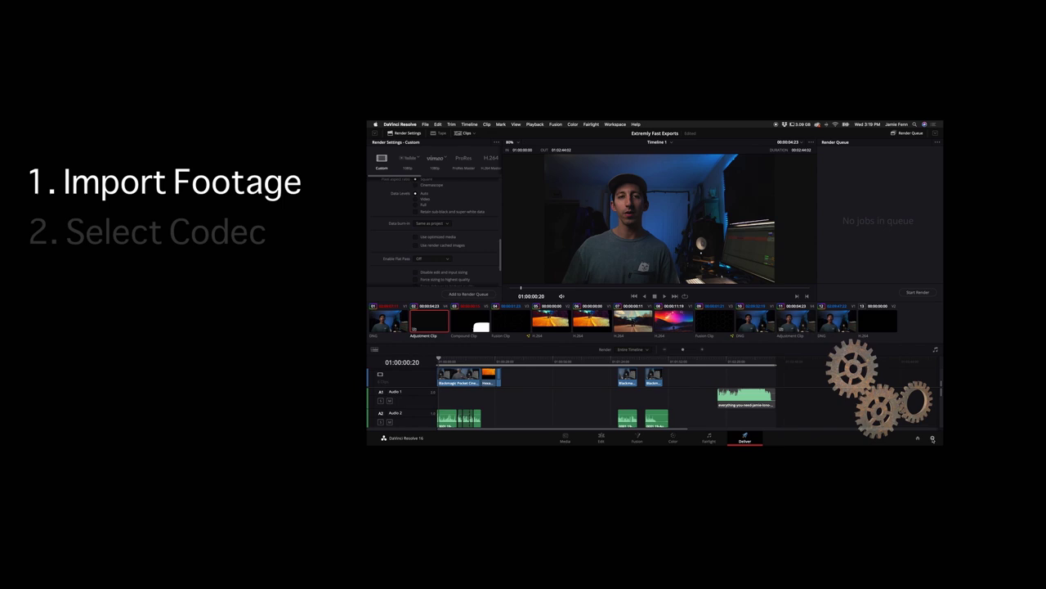
Step: Reopen Project Settings, check the Presets page, and go back to Master Settings
click(932, 438)
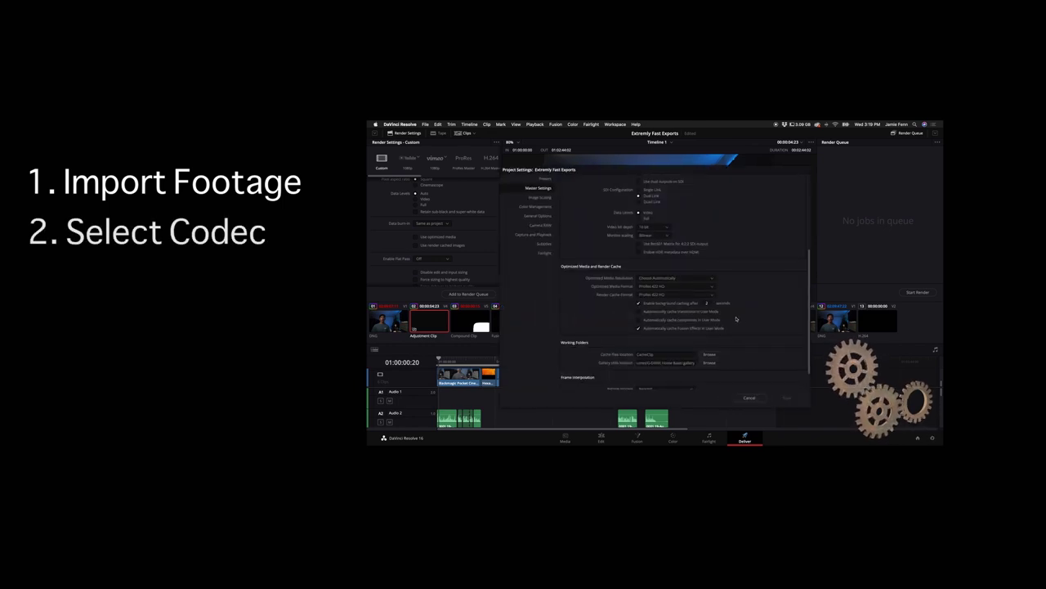
click(544, 178)
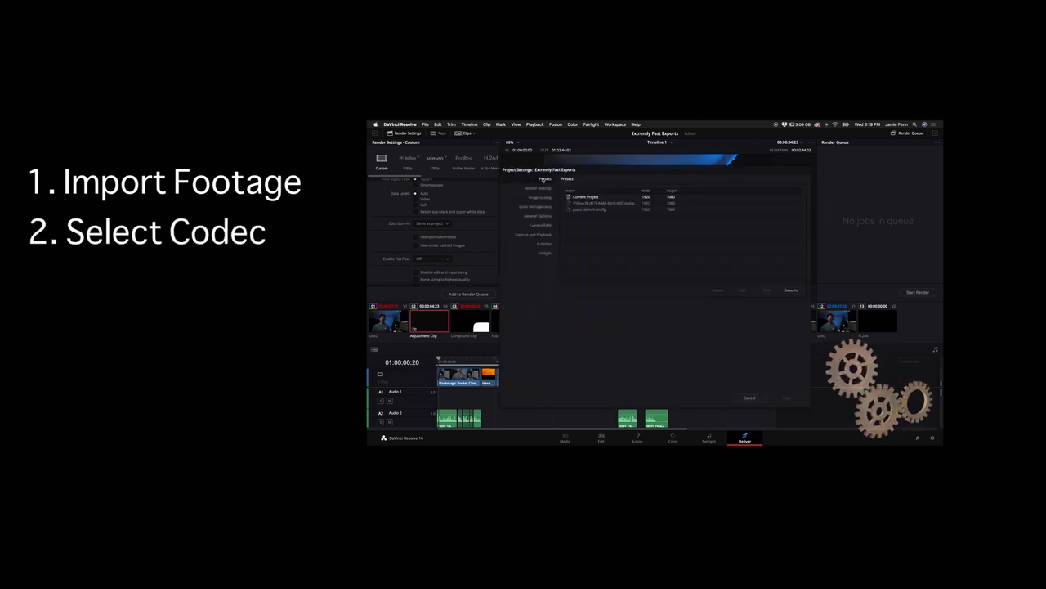
click(538, 188)
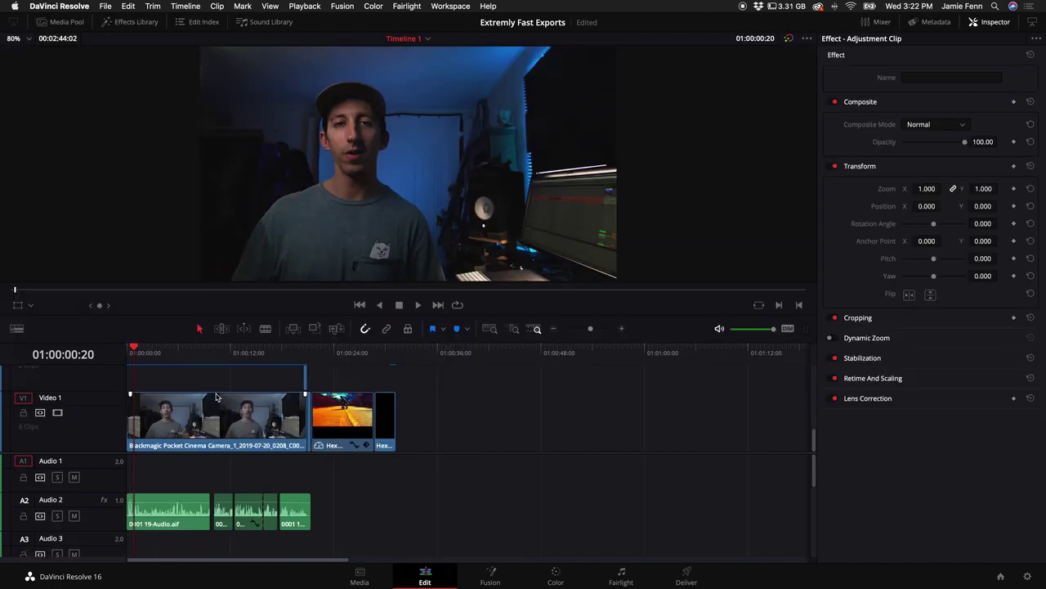
Step: Scrub the playhead through the Timeline 1 clips to around 01:00:31:06
drag(137, 354, 616, 353)
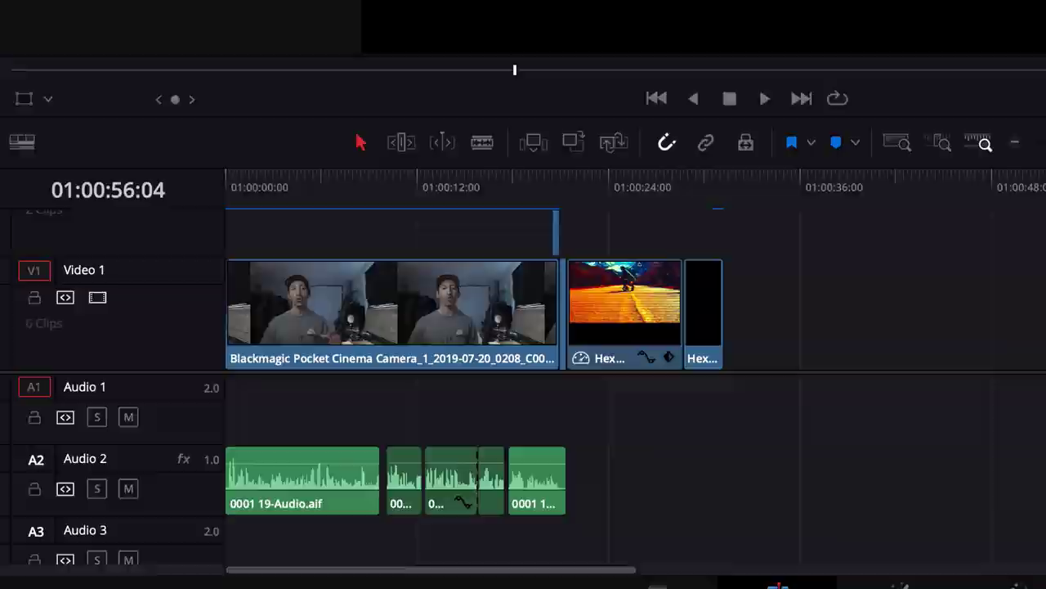